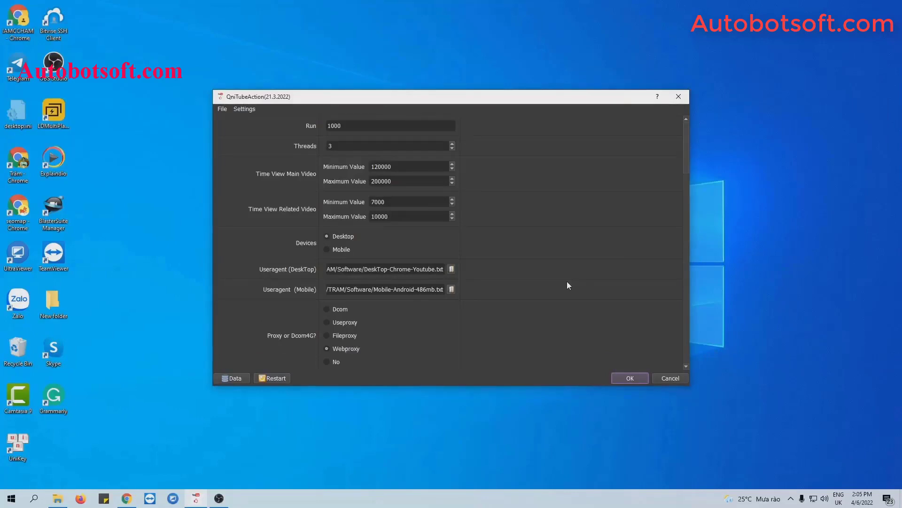
# - Scroll down the settings window and open the Database Manager for search data
pyautogui.scroll(-15, 600, 219)
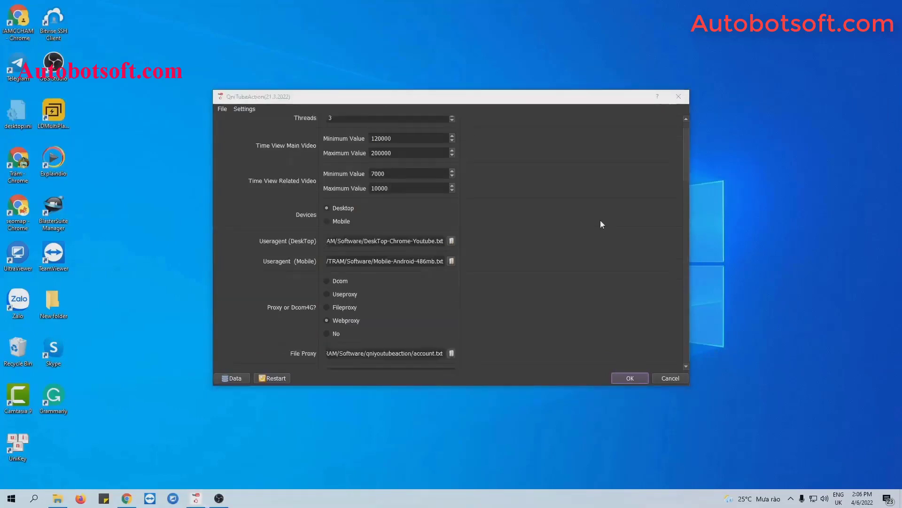
pyautogui.scroll(-1, 600, 220)
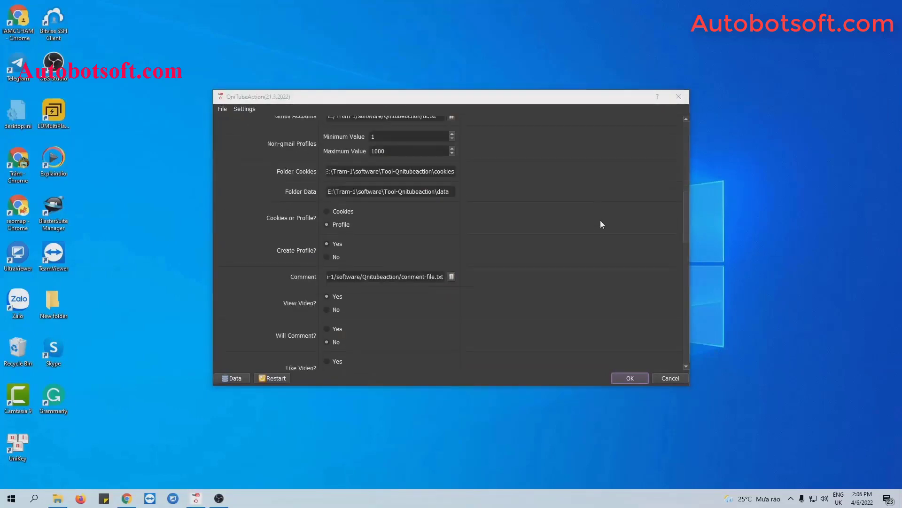
pyautogui.click(327, 297)
pyautogui.scroll(-8, 585, 267)
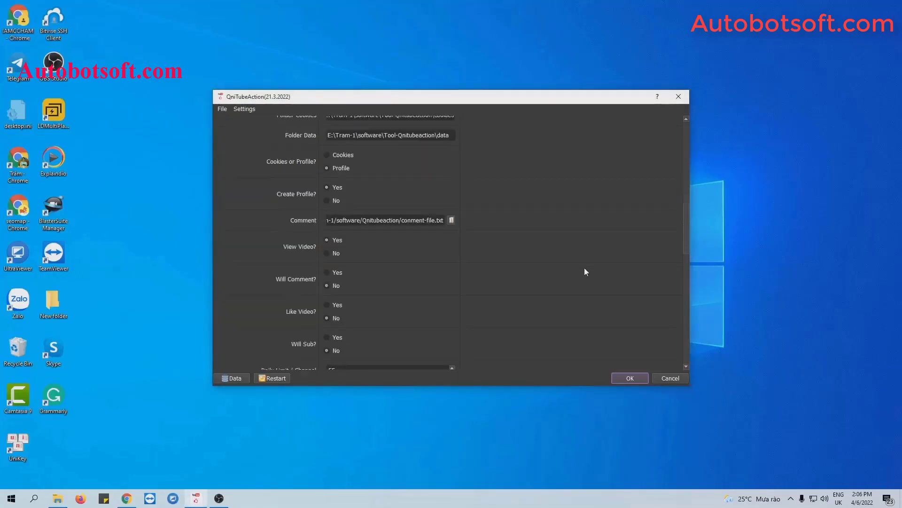
pyautogui.scroll(-1, 541, 254)
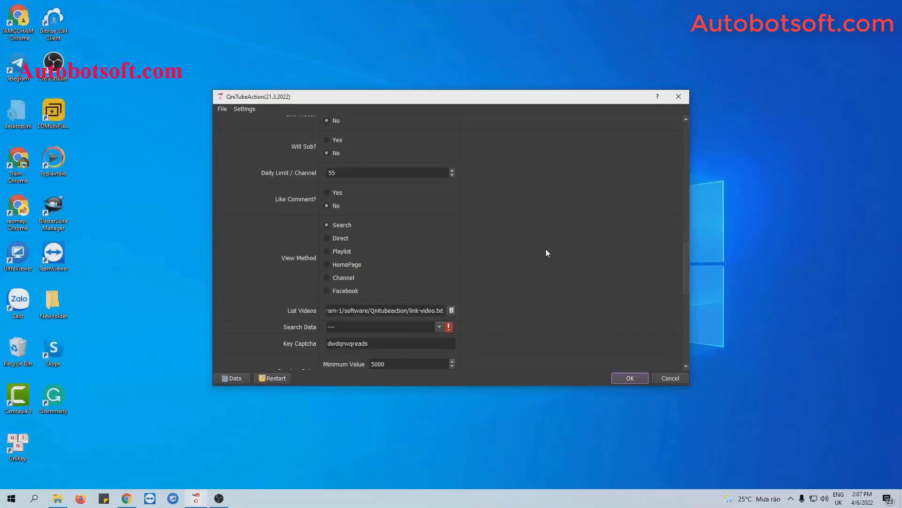
pyautogui.scroll(-1, 545, 253)
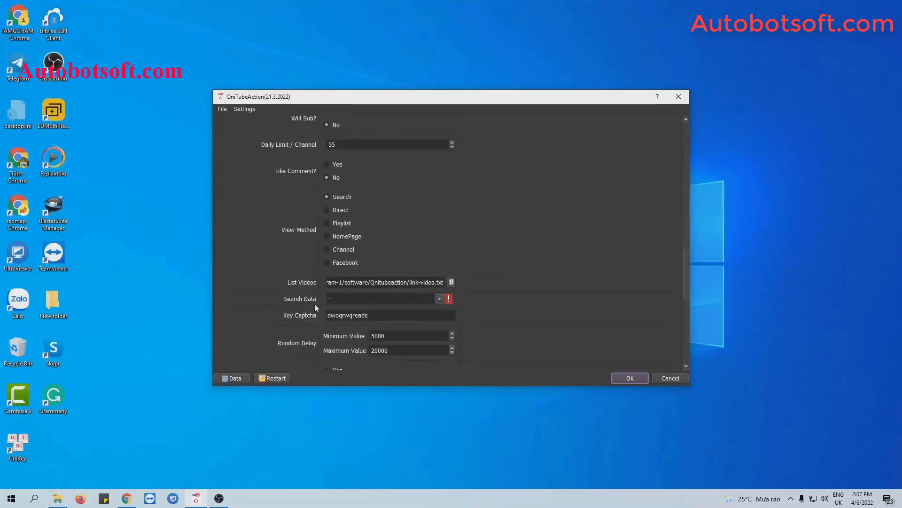
pyautogui.click(234, 378)
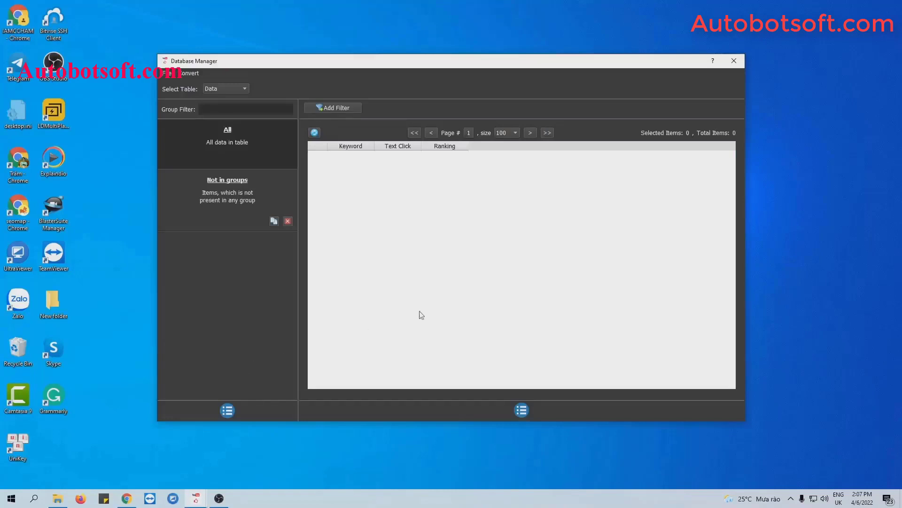
# - Create a new data group named 'Tutorial' and select it
pyautogui.click(228, 411)
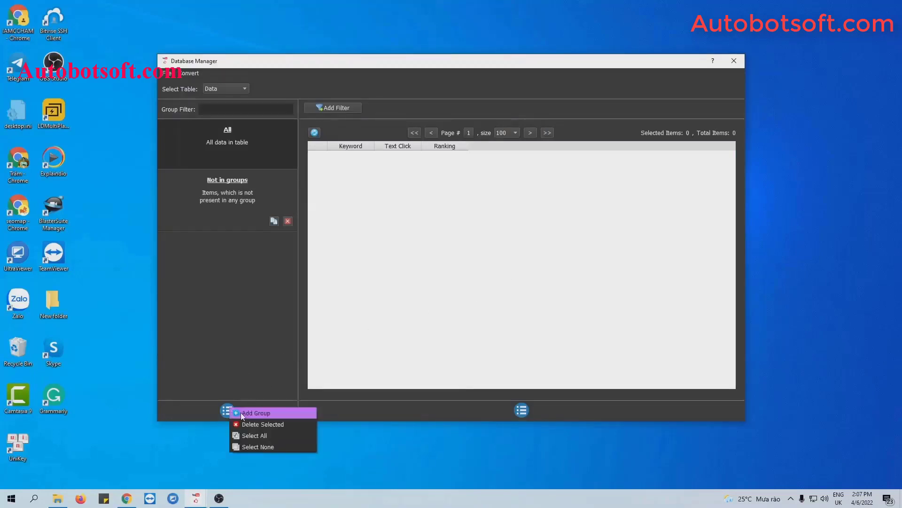
pyautogui.click(256, 413)
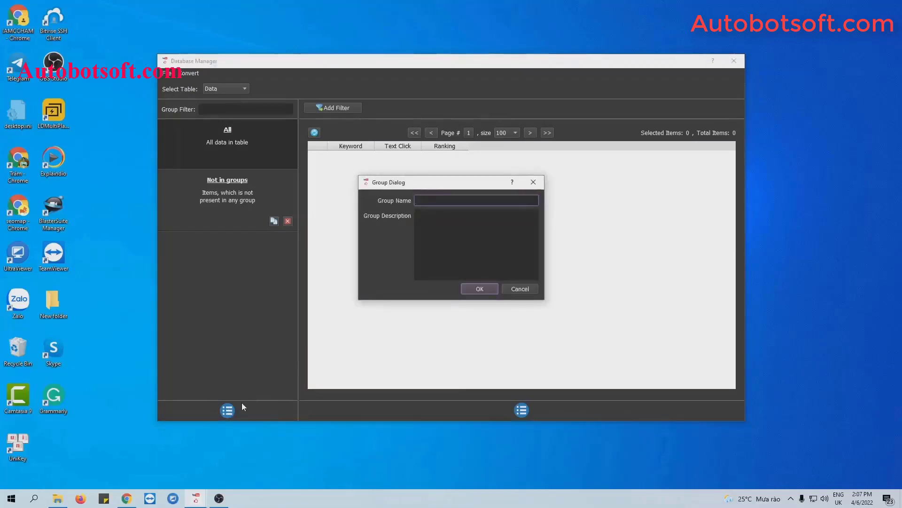
pyautogui.write('Tutorial')
pyautogui.click(479, 290)
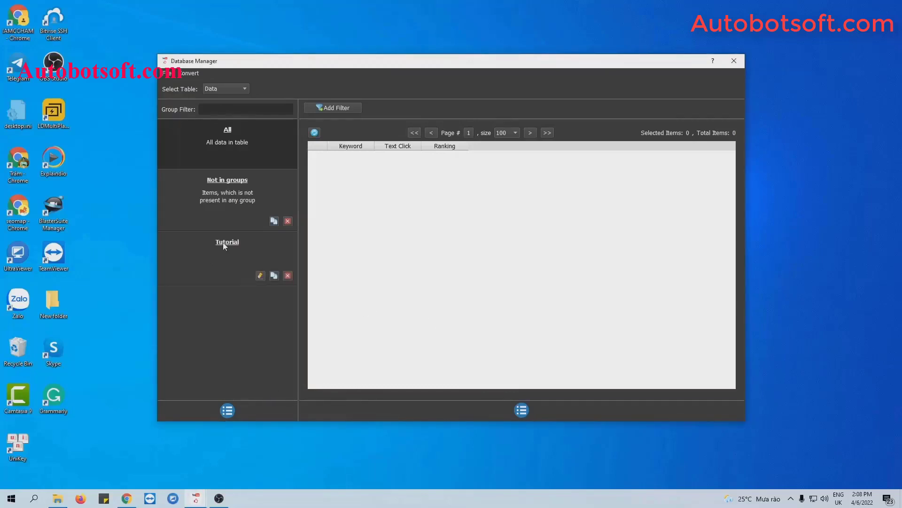
pyautogui.click(224, 246)
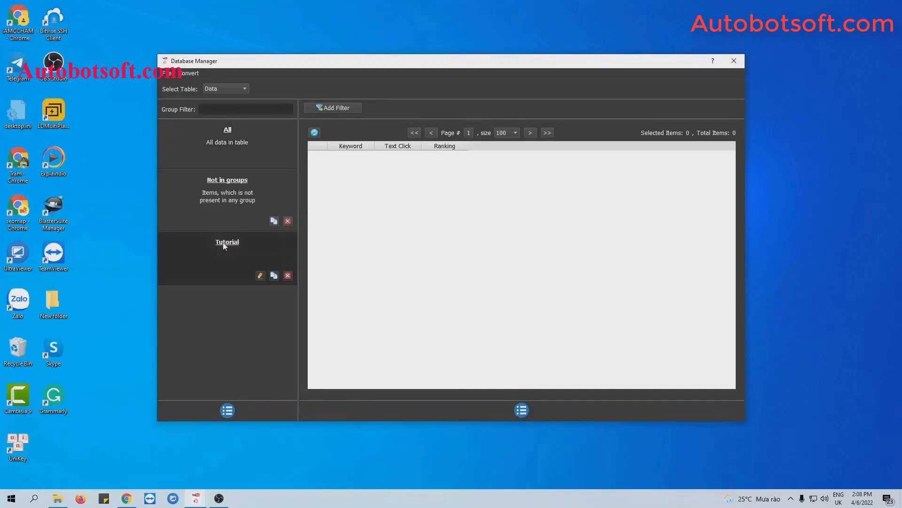
pyautogui.click(523, 408)
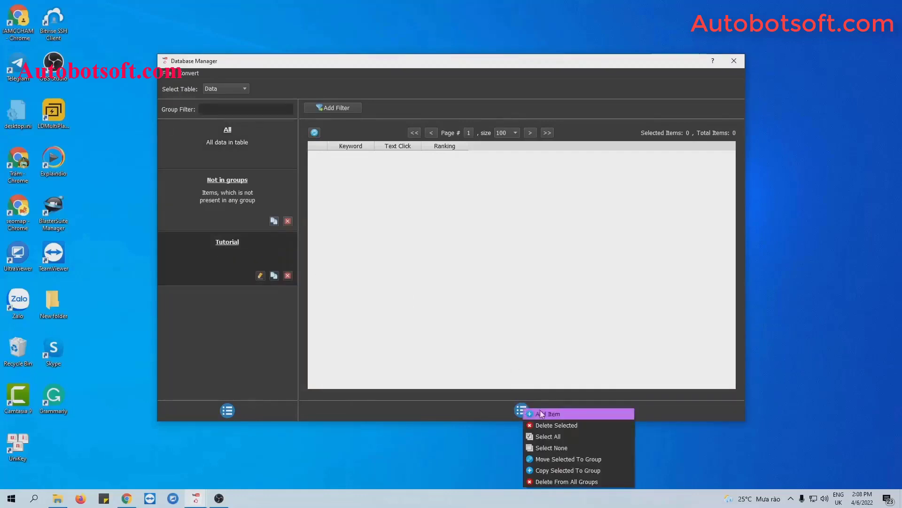
# - Open the Add Items To Group form for Tutorial, checking the YouTube video for reference
pyautogui.click(541, 410)
pyautogui.click(374, 160)
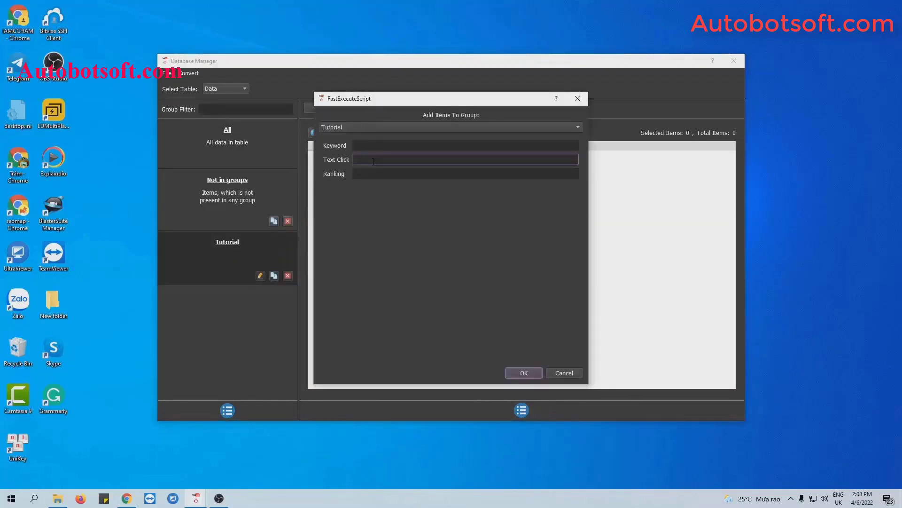
pyautogui.click(372, 146)
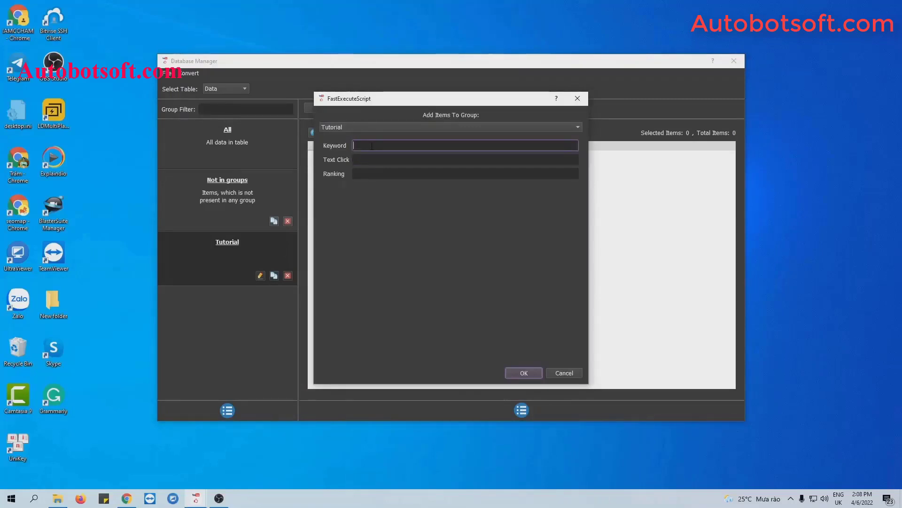
pyautogui.click(372, 162)
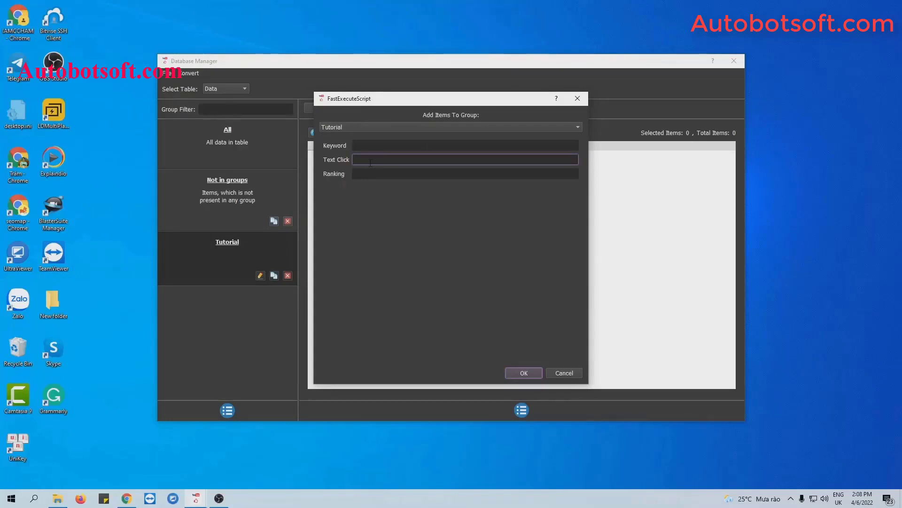
pyautogui.click(126, 498)
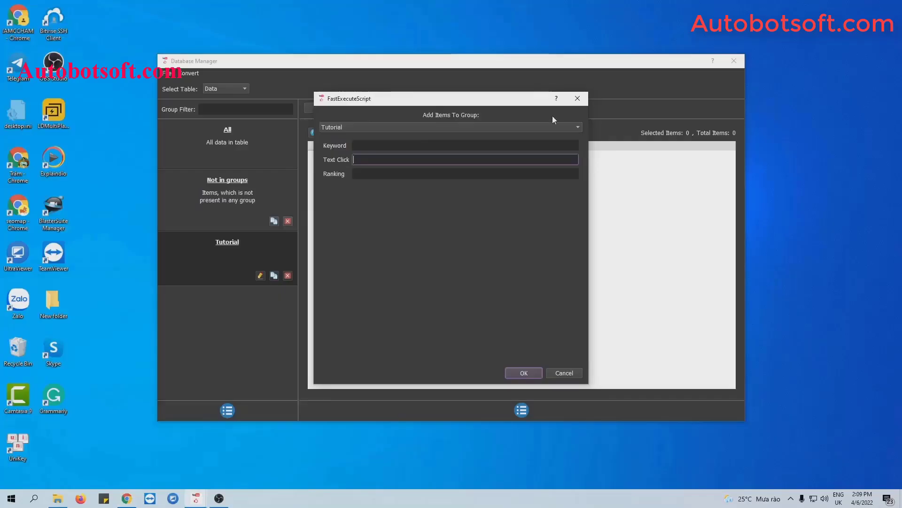
pyautogui.click(490, 147)
# - Enter 'quora bulk upvote' as the item's keyword, then bring up the YouTube video page
pyautogui.write('Top')
pyautogui.press('BackSpace')
pyautogui.press('BackSpace')
pyautogui.press('BackSpace')
pyautogui.write('quora')
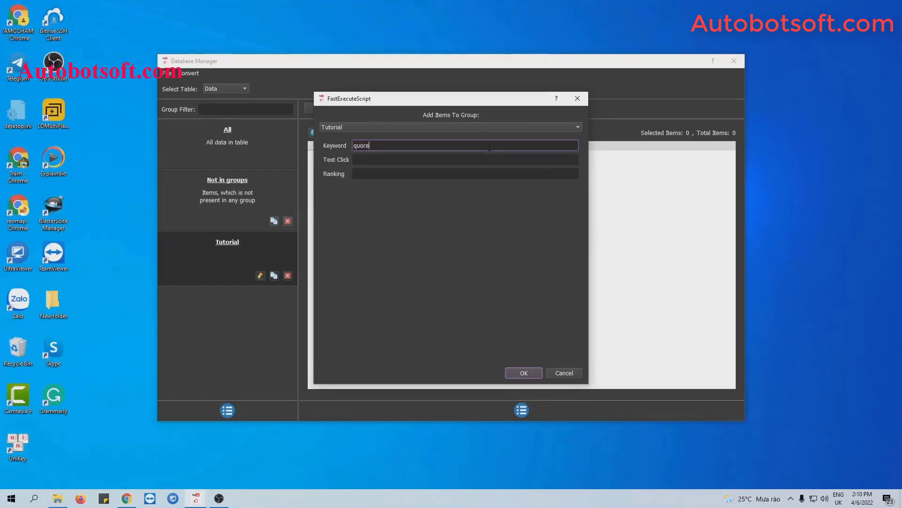
pyautogui.write(' bulk upvote')
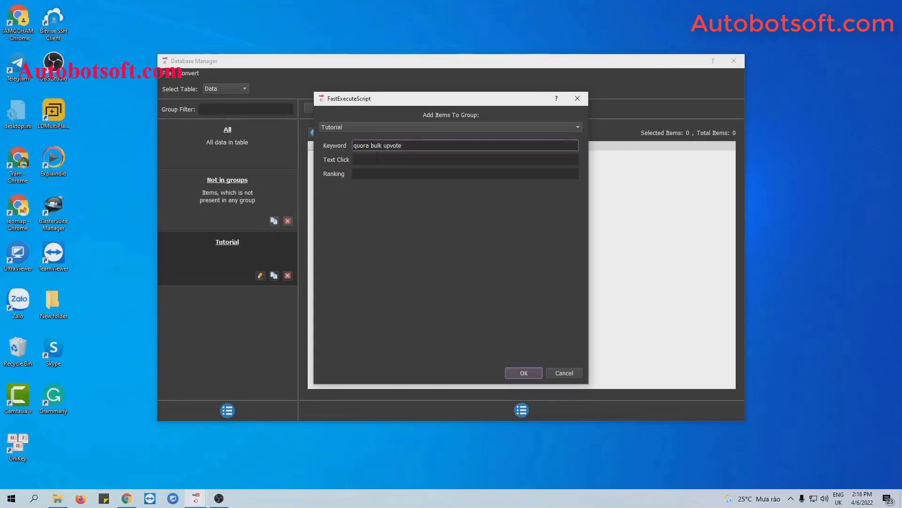
pyautogui.click(377, 158)
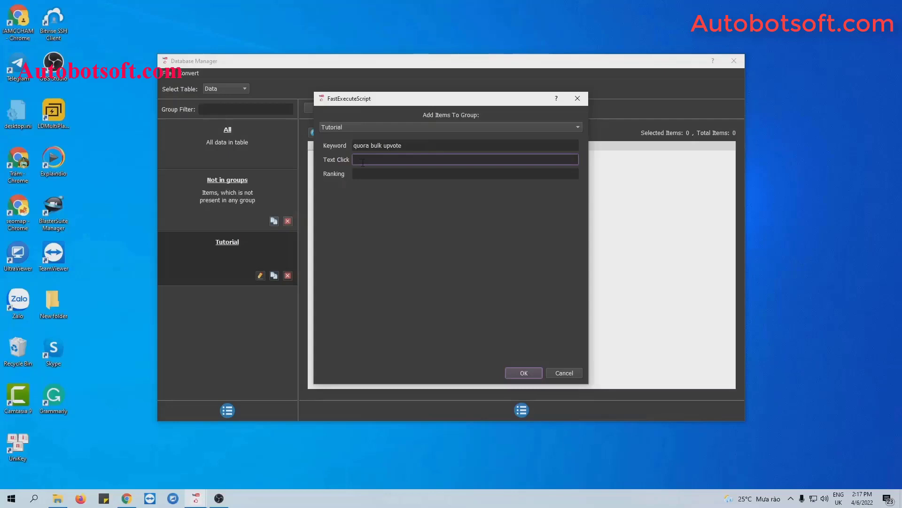
pyautogui.click(127, 498)
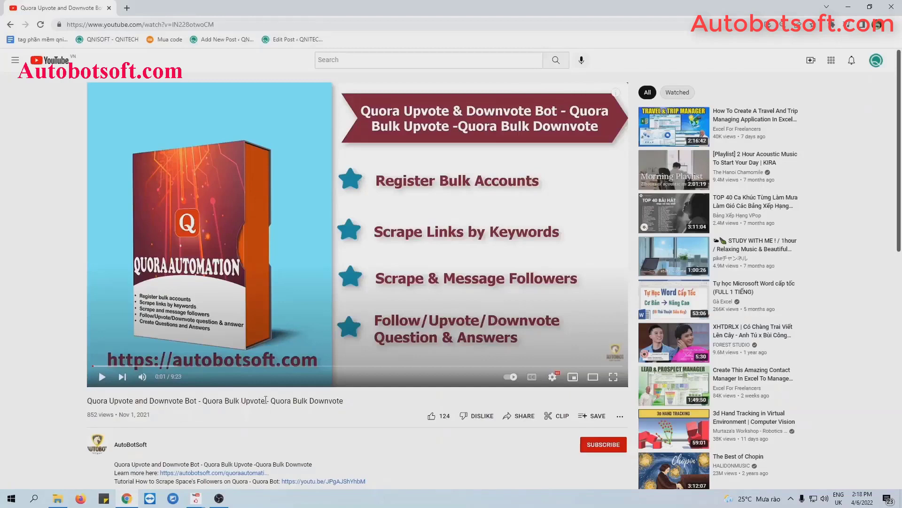
# - Copy the video title up to 'Quora Bulk Upvote' and return to the add-item form
pyautogui.moveTo(88, 401); pyautogui.dragTo(264, 401)
pyautogui.hotkey('ctrl', 'c')
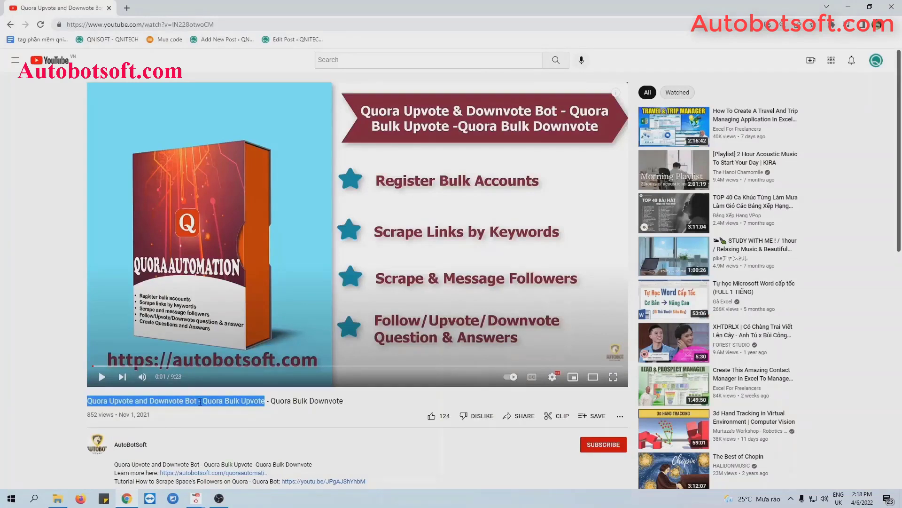
pyautogui.click(848, 7)
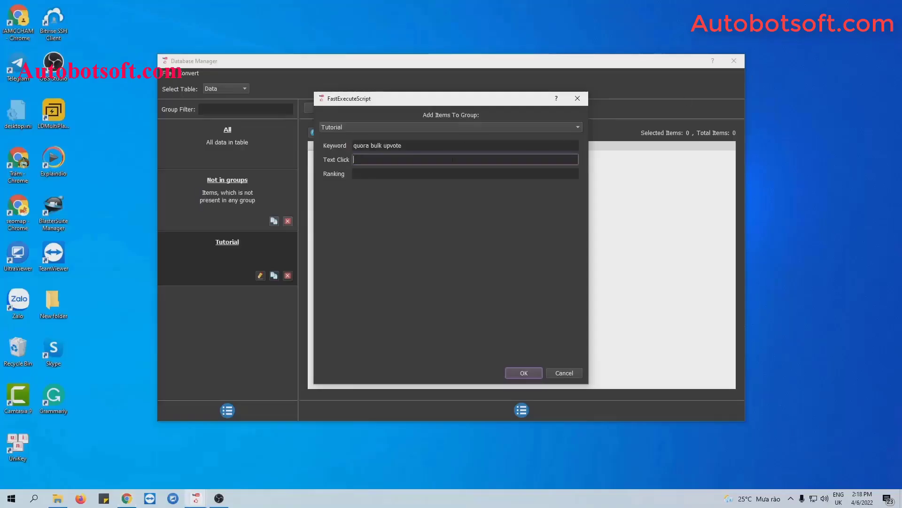
# - Save the 'quora bulk upvote' item with the pasted video title as its Text Click
pyautogui.hotkey('ctrl', 'v')
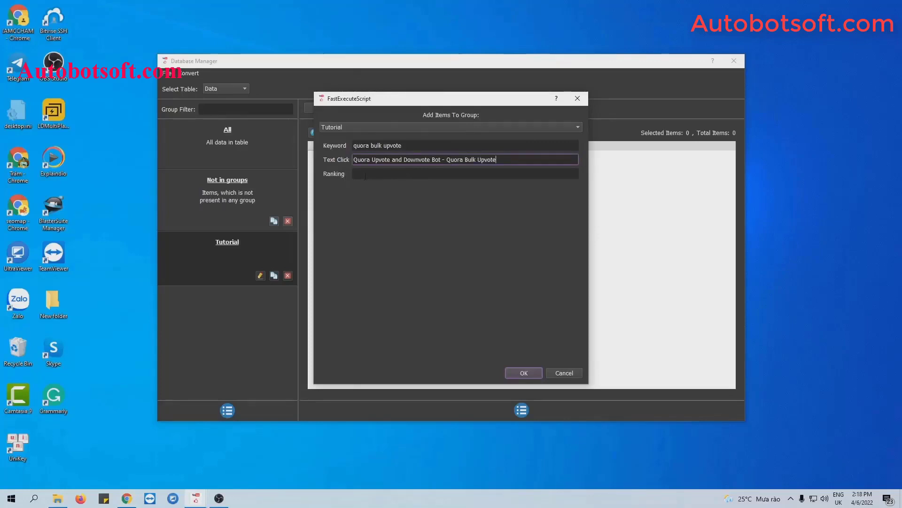
pyautogui.click(531, 374)
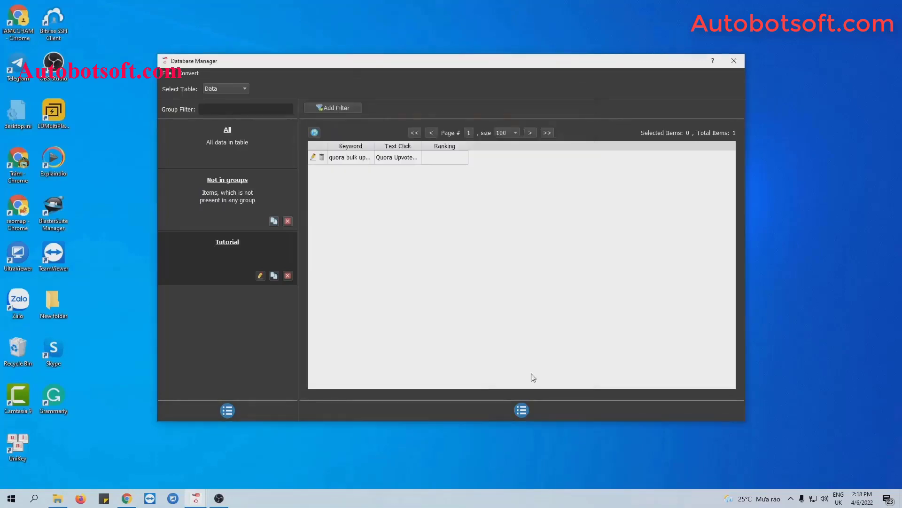
pyautogui.click(522, 411)
pyautogui.click(538, 417)
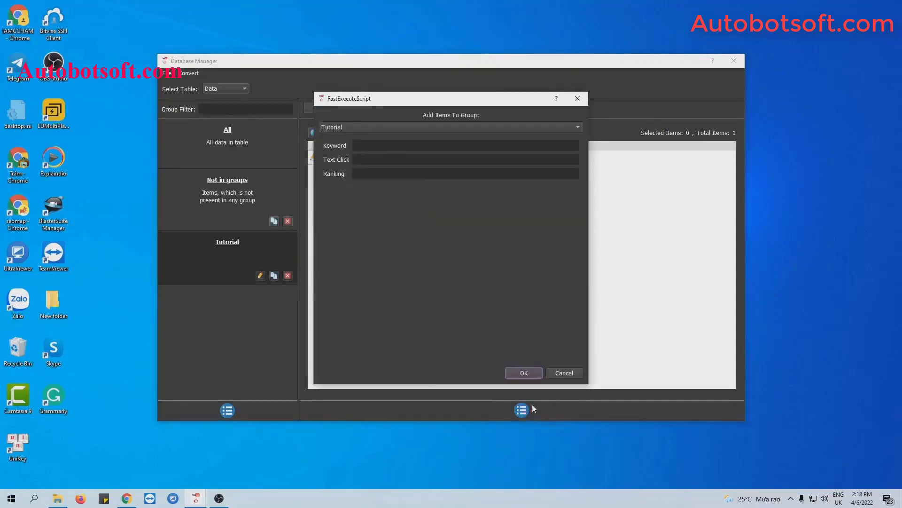
# - Add an item with keyword 'Quora upvote and downvote' and the pasted video title as Text Click
pyautogui.click(371, 146)
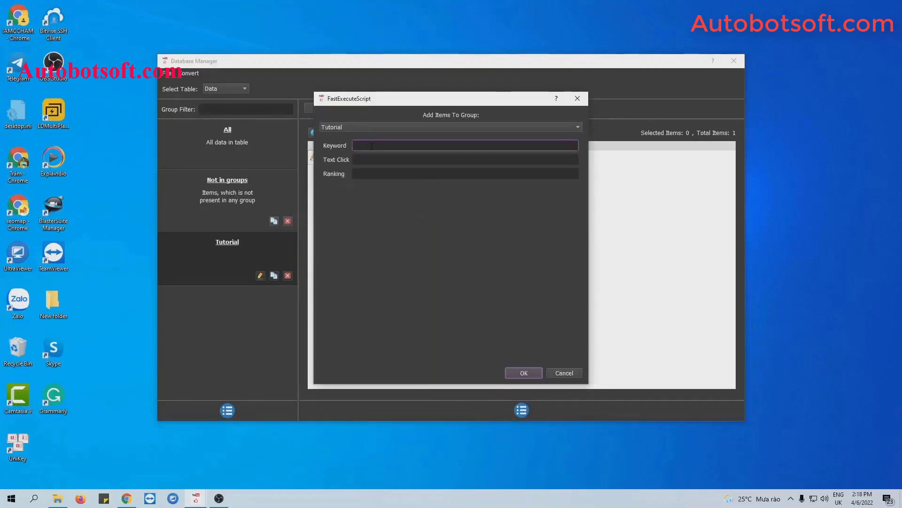
pyautogui.write('Quora upvote')
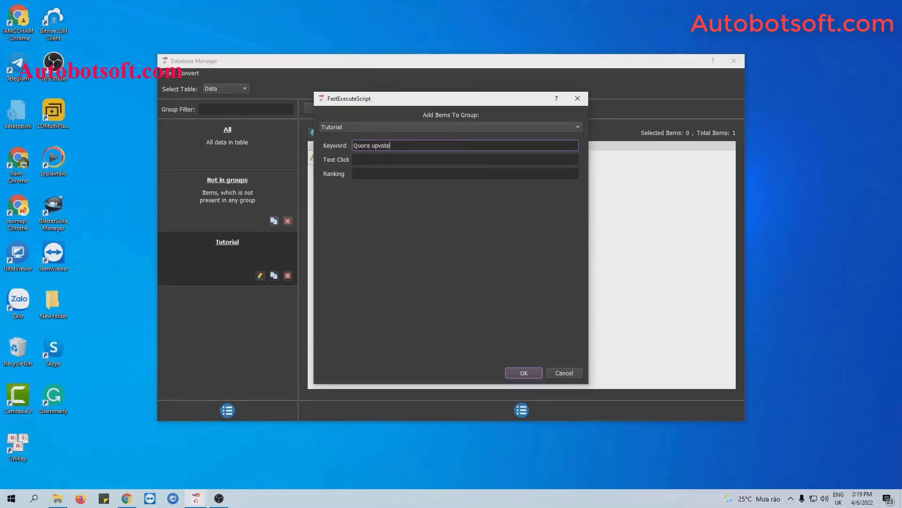
pyautogui.write(' and downvote')
pyautogui.click(386, 160)
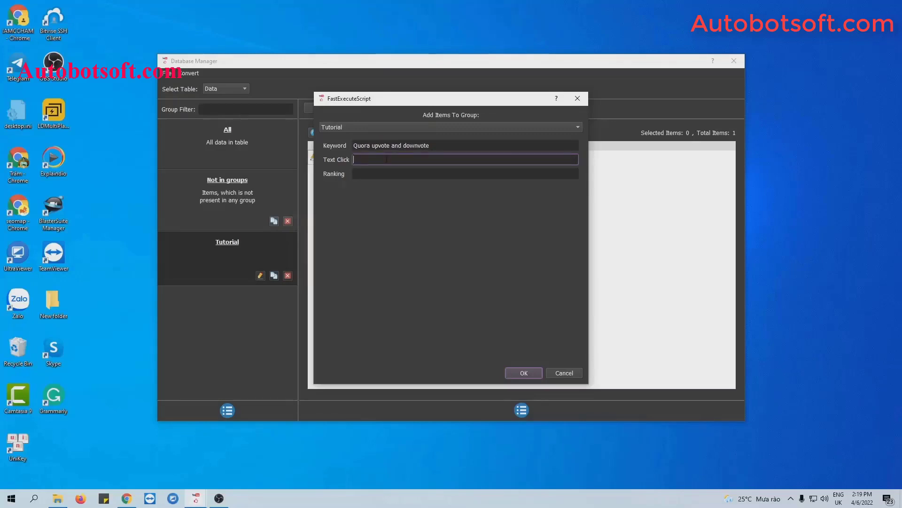
pyautogui.hotkey('ctrl', 'v')
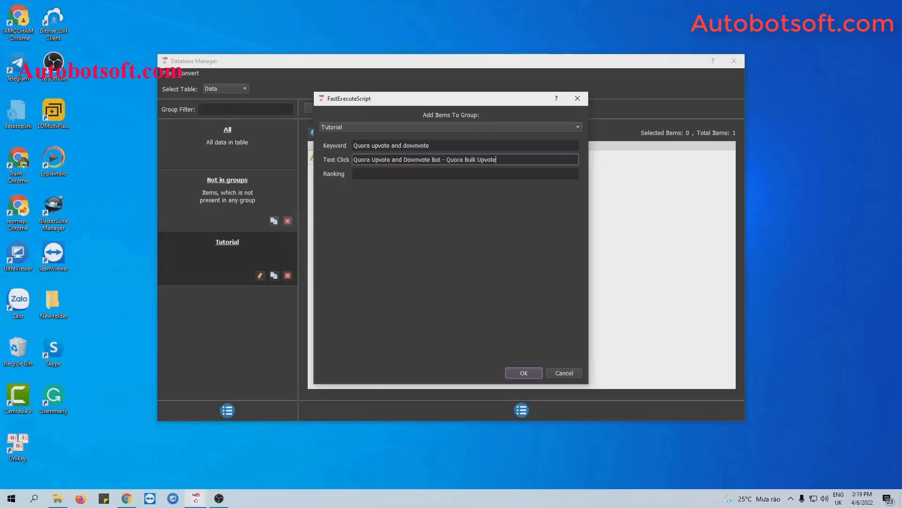
pyautogui.click(527, 379)
pyautogui.click(513, 410)
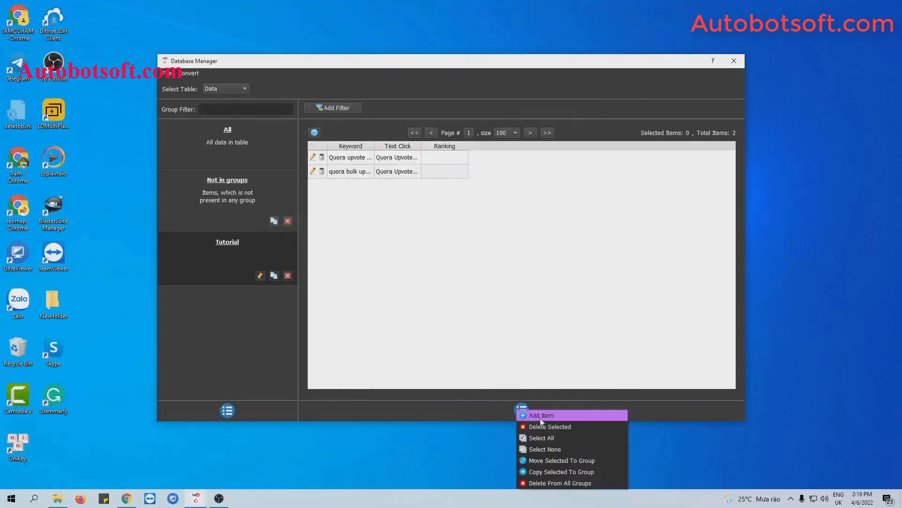
# - Add a 'Quora bot' keyword item with the same pasted video title as Text Click
pyautogui.click(537, 415)
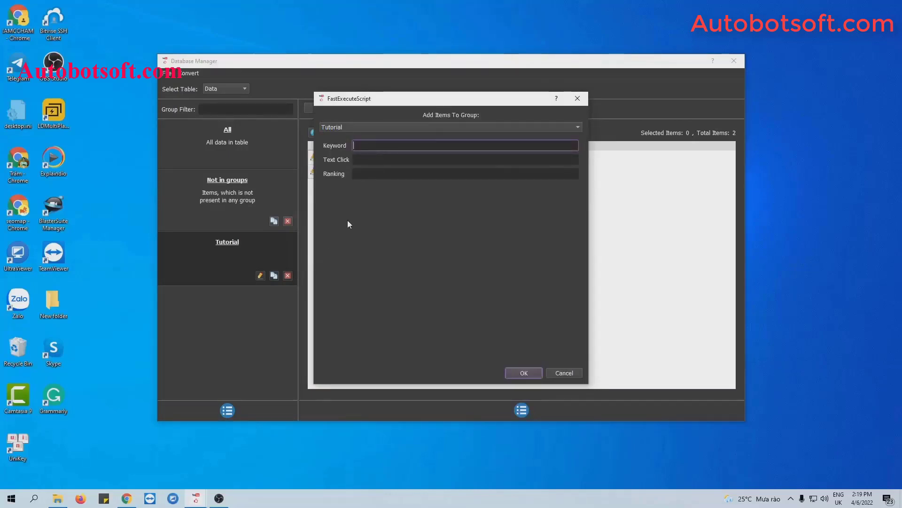
pyautogui.write('Quora bot')
pyautogui.click(369, 159)
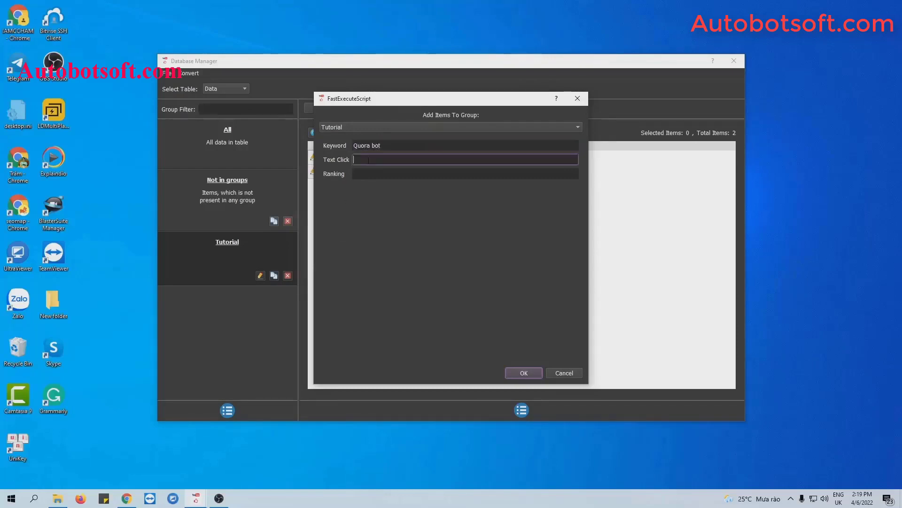
pyautogui.hotkey('ctrl', 'v')
pyautogui.click(526, 372)
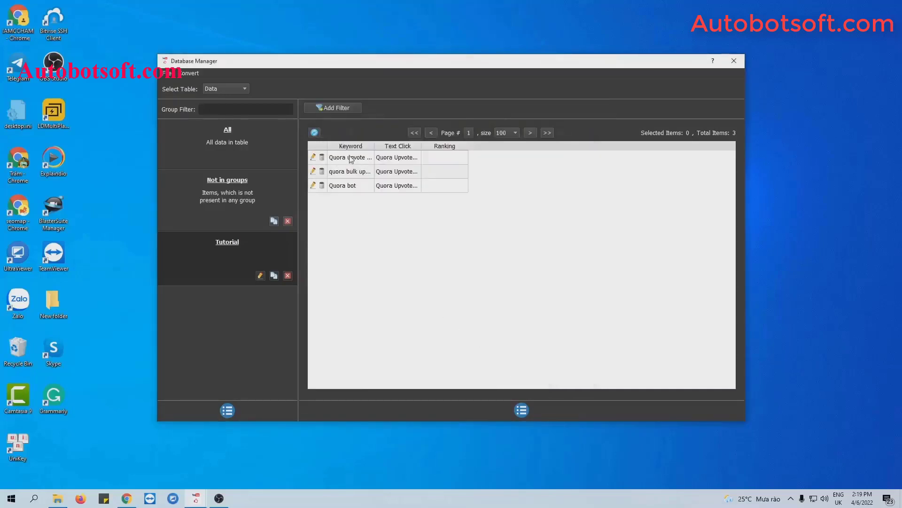
# - Close the Database Manager, choose Tutorial as Search Data, and confirm the settings
pyautogui.click(735, 65)
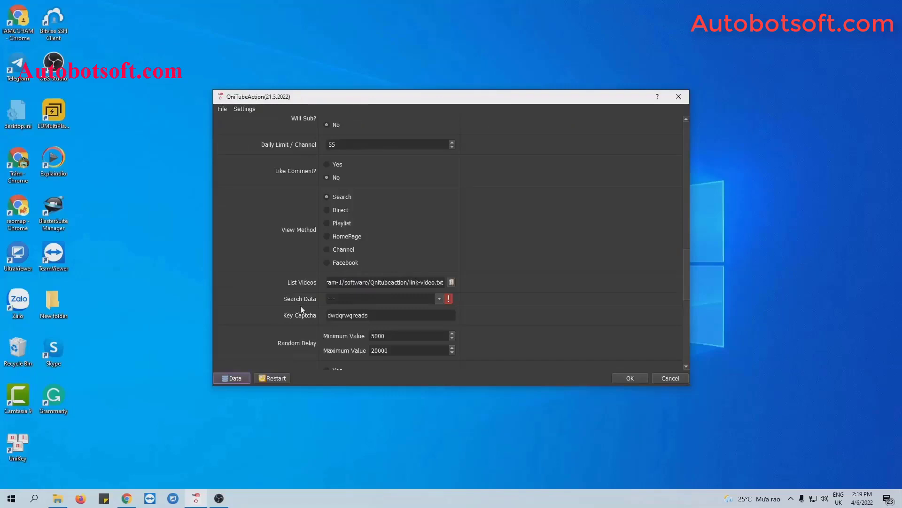
pyautogui.click(439, 298)
pyautogui.click(332, 322)
pyautogui.click(521, 277)
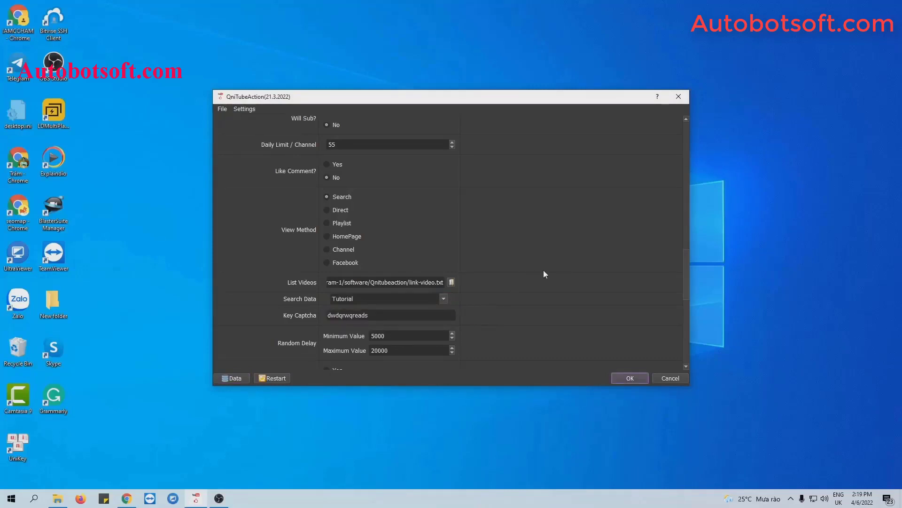
pyautogui.click(633, 378)
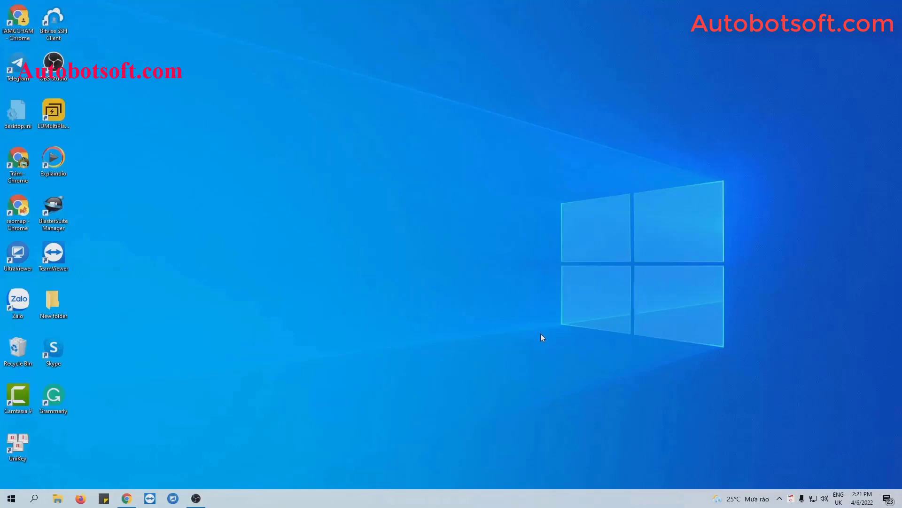